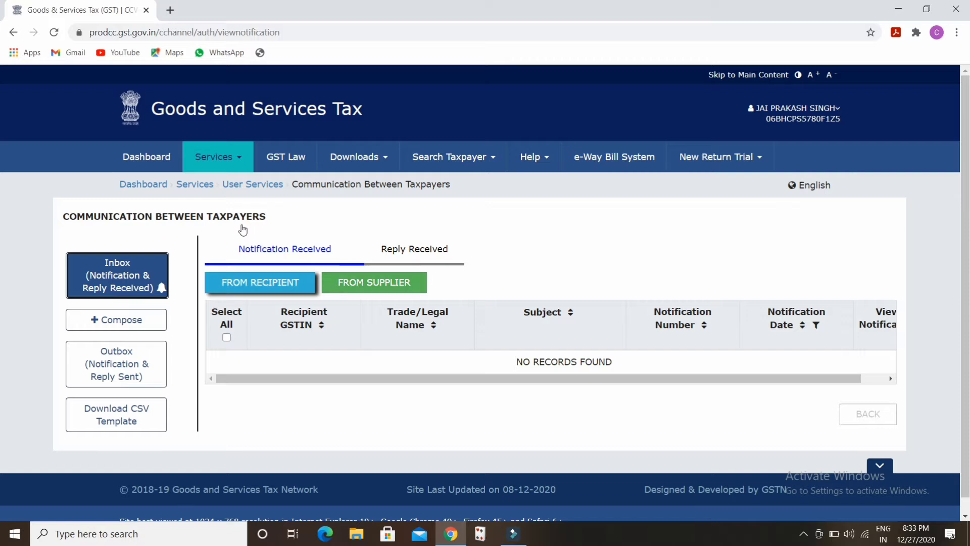
Step: Start composing a new notification in Communication Between Taxpayers
{"action": "left_click", "coordinate": [135, 322]}
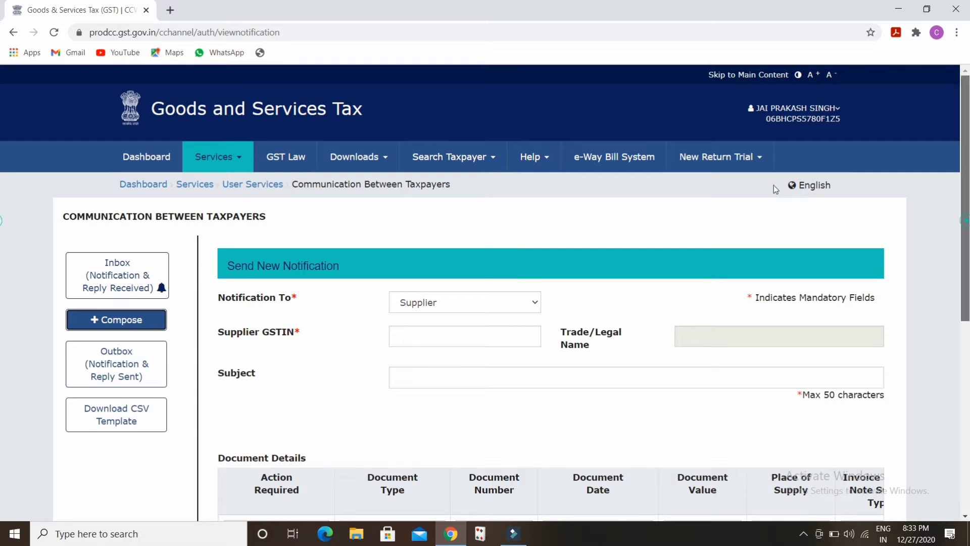
{"action": "scroll", "coordinate": [773, 185], "scroll_direction": "down", "scroll_amount": 2}
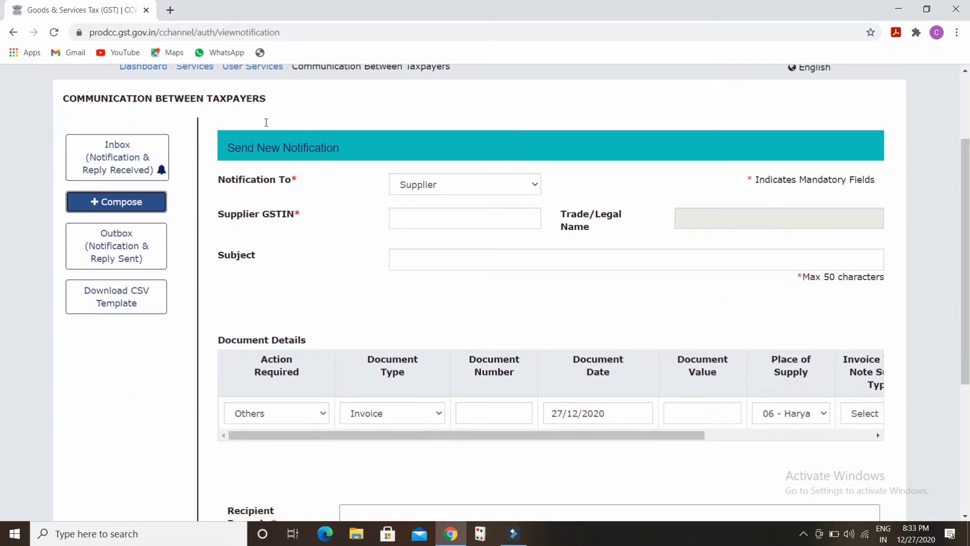
{"action": "left_click_drag", "start_coordinate": [303, 147], "coordinate": [182, 125]}
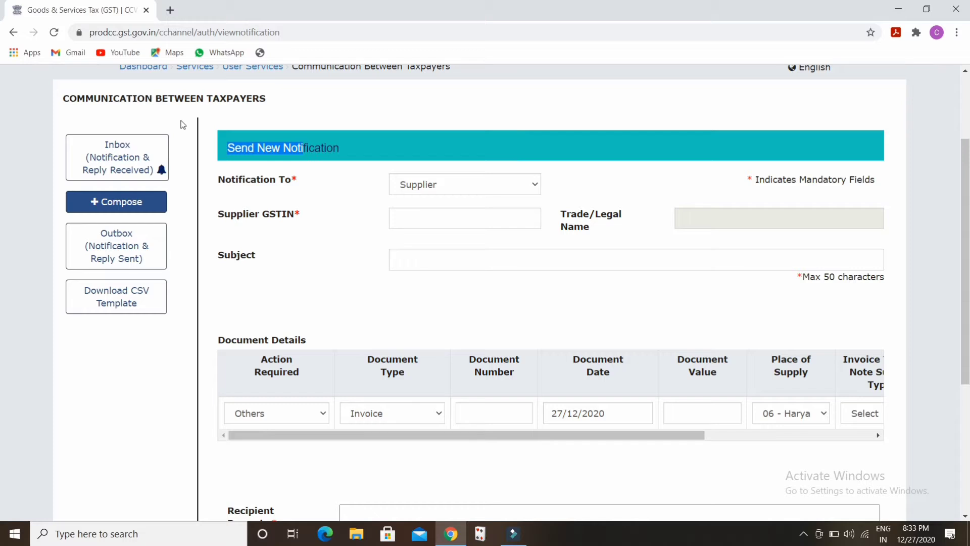
{"action": "left_click", "coordinate": [261, 156]}
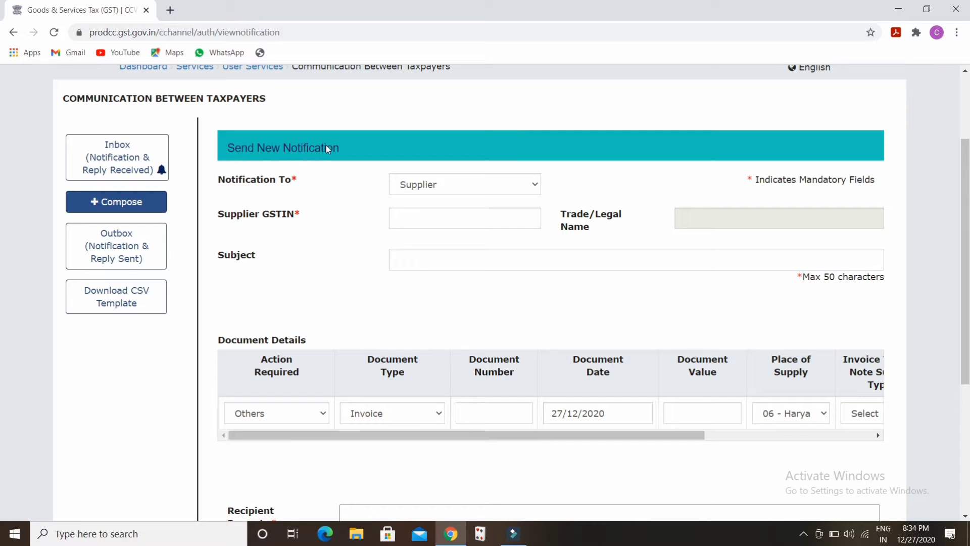
Step: Examine the Notification To choices and the Supplier GSTIN, Trade/Legal Name and Subject fields of the new notification
{"action": "left_click", "coordinate": [407, 184]}
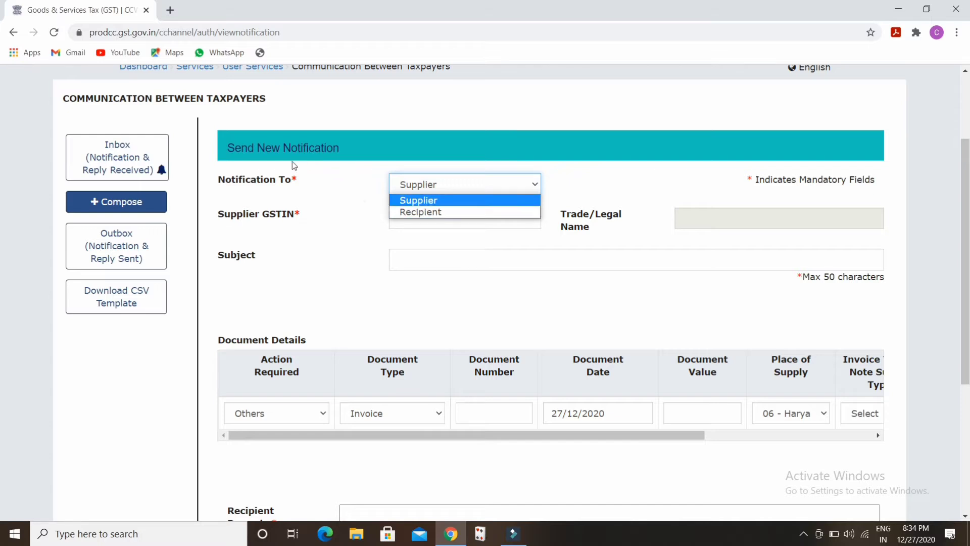
{"action": "left_click", "coordinate": [364, 202]}
{"action": "left_click", "coordinate": [407, 217]}
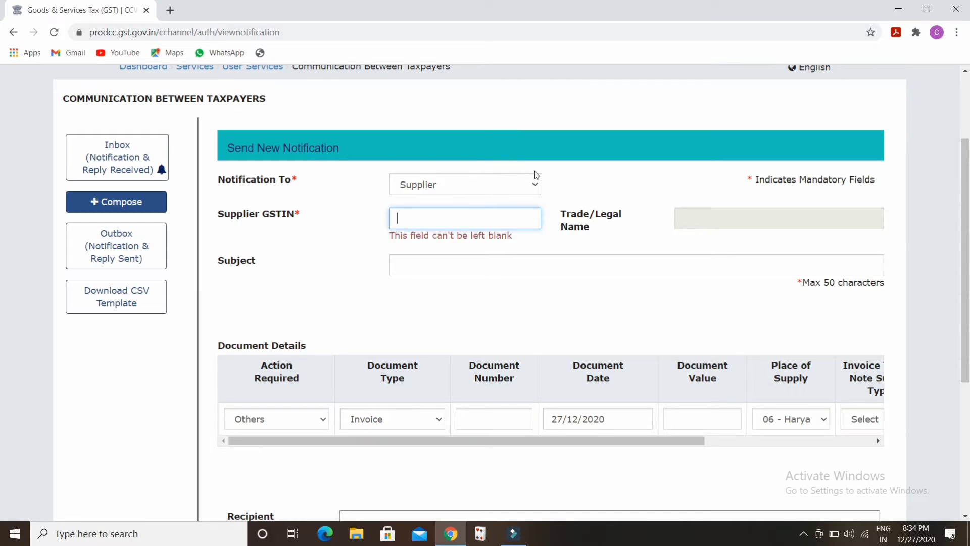
{"action": "left_click", "coordinate": [607, 226]}
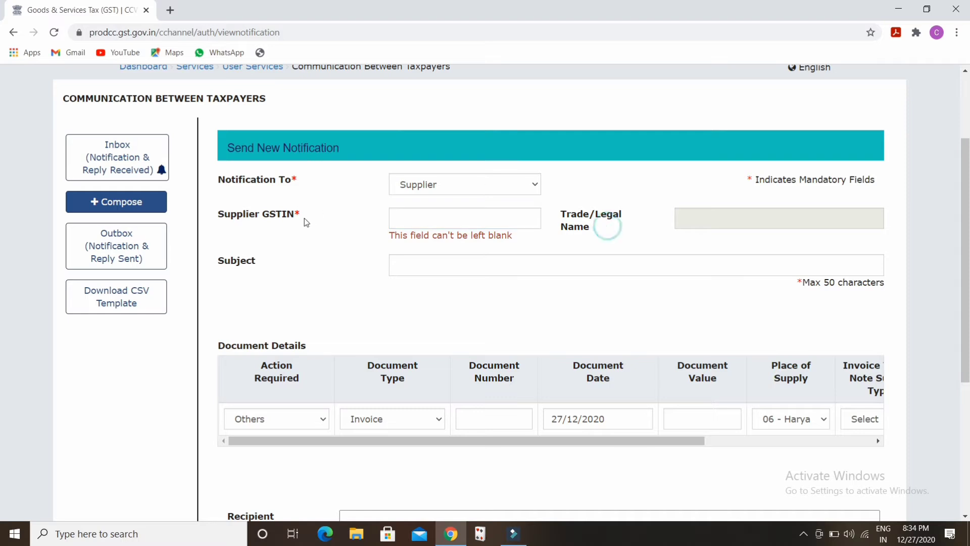
{"action": "left_click", "coordinate": [411, 266]}
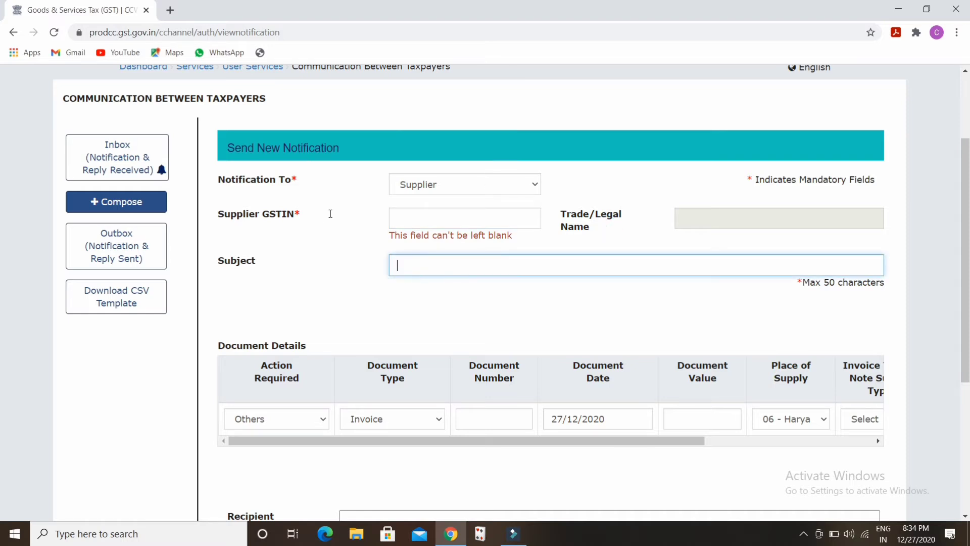
{"action": "left_click", "coordinate": [395, 320]}
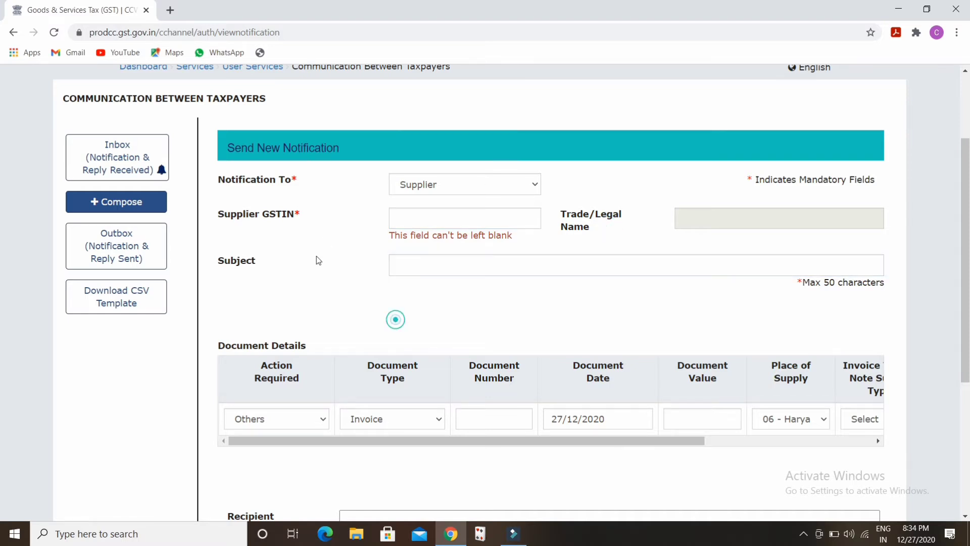
Step: Look through the Action Required choices in the Document Details table and choose Others
{"action": "scroll", "coordinate": [318, 256], "scroll_direction": "down", "scroll_amount": 1}
{"action": "scroll", "coordinate": [317, 256], "scroll_direction": "down", "scroll_amount": 3}
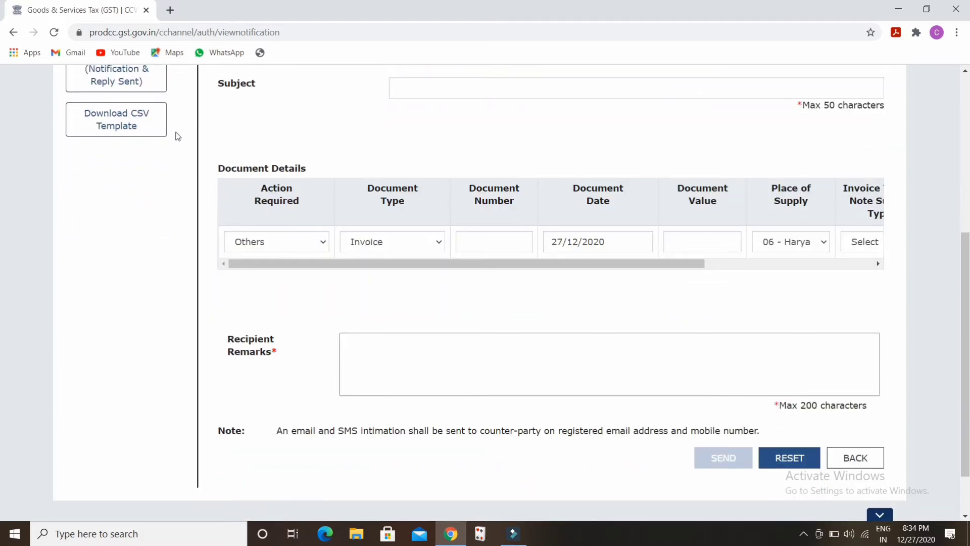
{"action": "left_click_drag", "start_coordinate": [192, 134], "coordinate": [220, 139]}
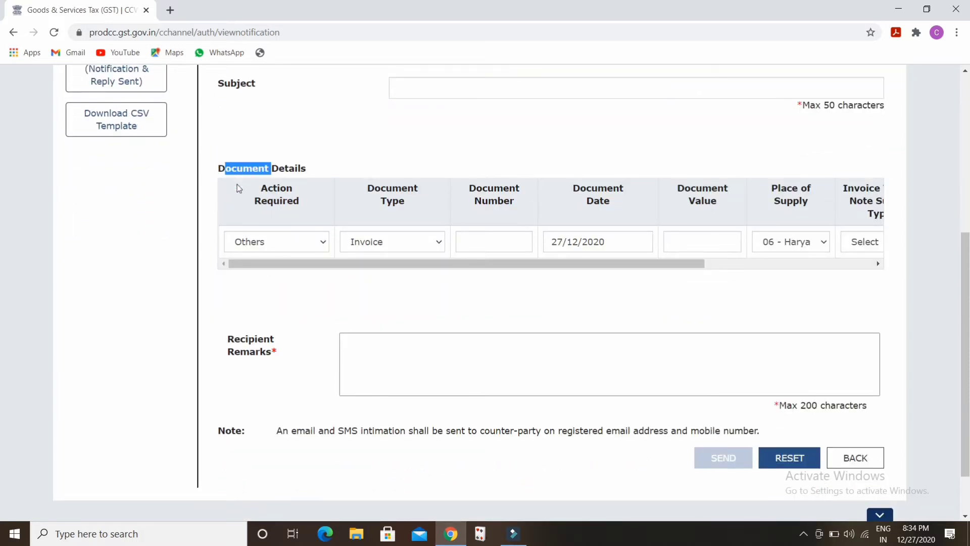
{"action": "left_click", "coordinate": [296, 230]}
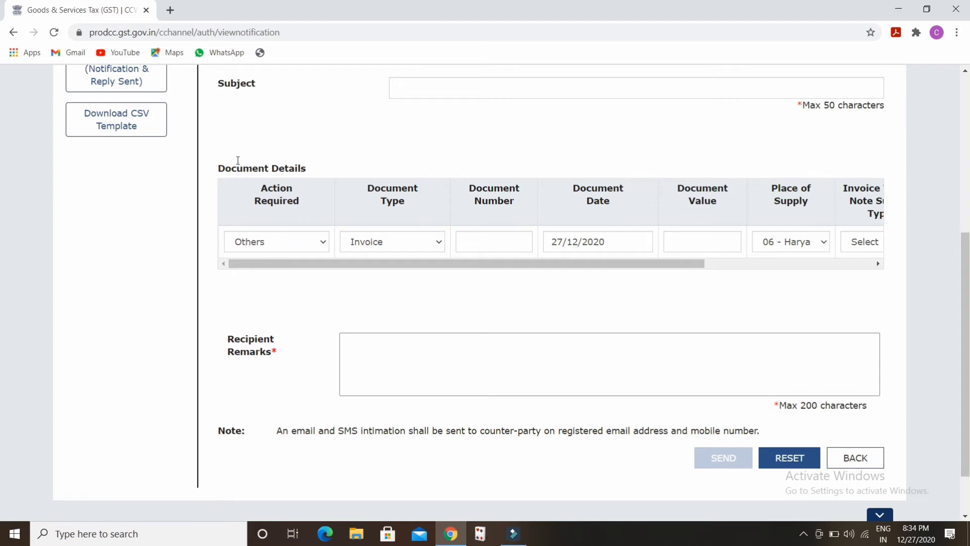
{"action": "left_click_drag", "start_coordinate": [299, 203], "coordinate": [267, 188]}
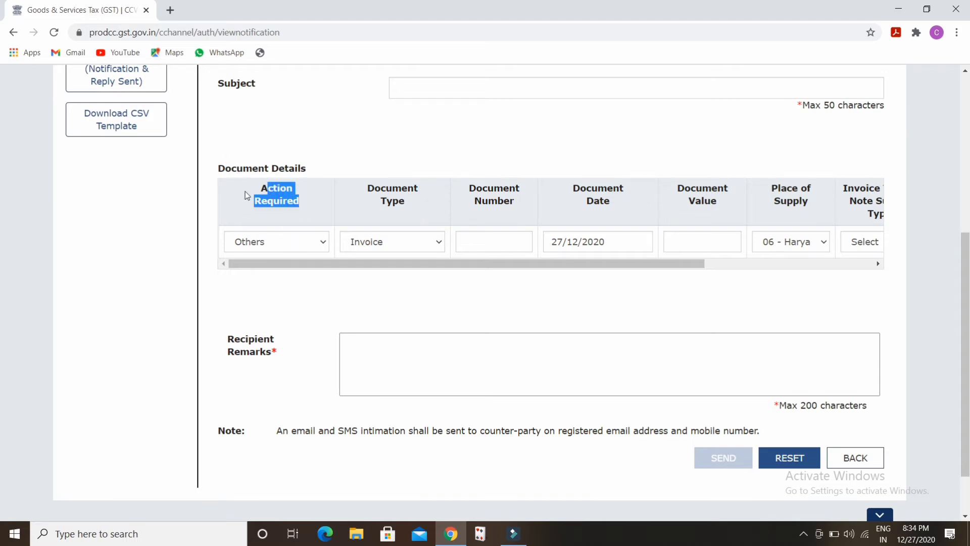
{"action": "left_click", "coordinate": [303, 241]}
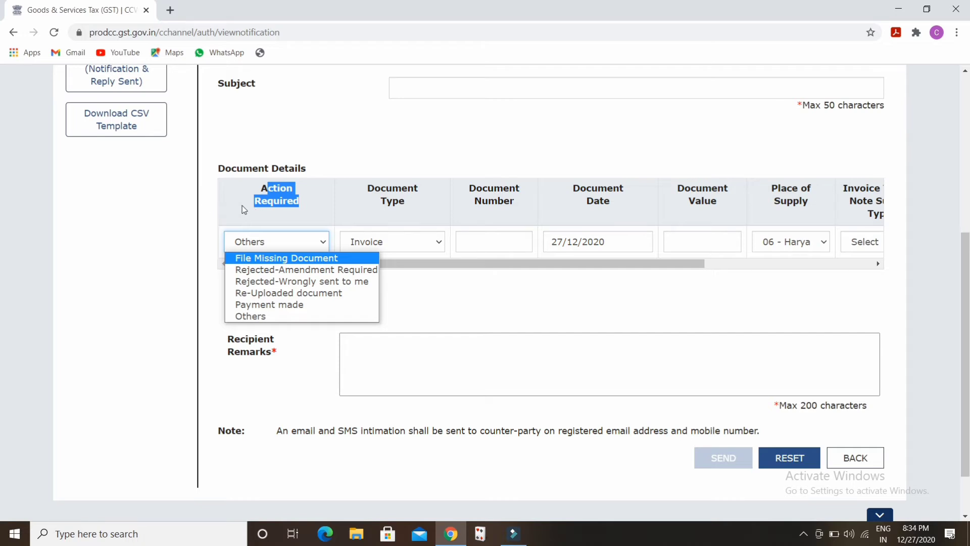
{"action": "key", "text": "Down"}
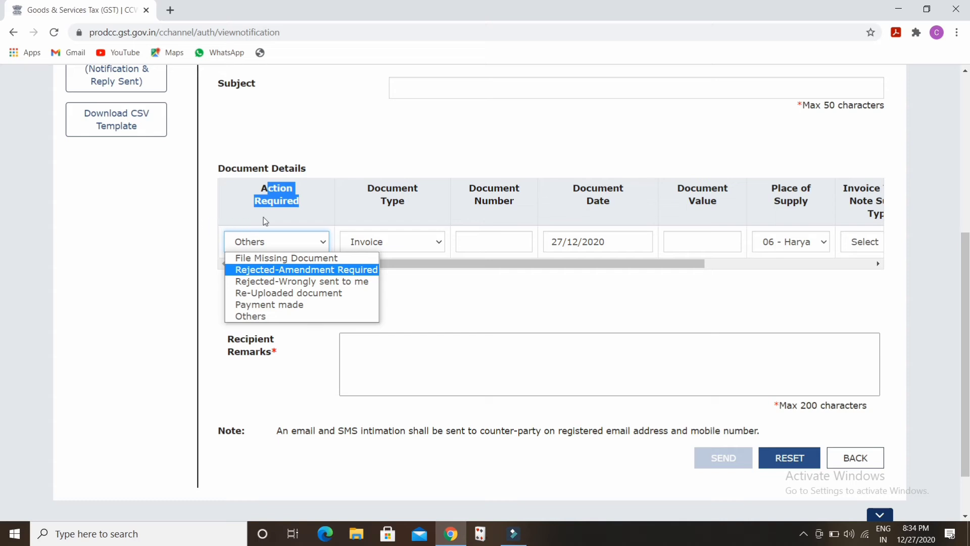
{"action": "key", "text": "Down"}
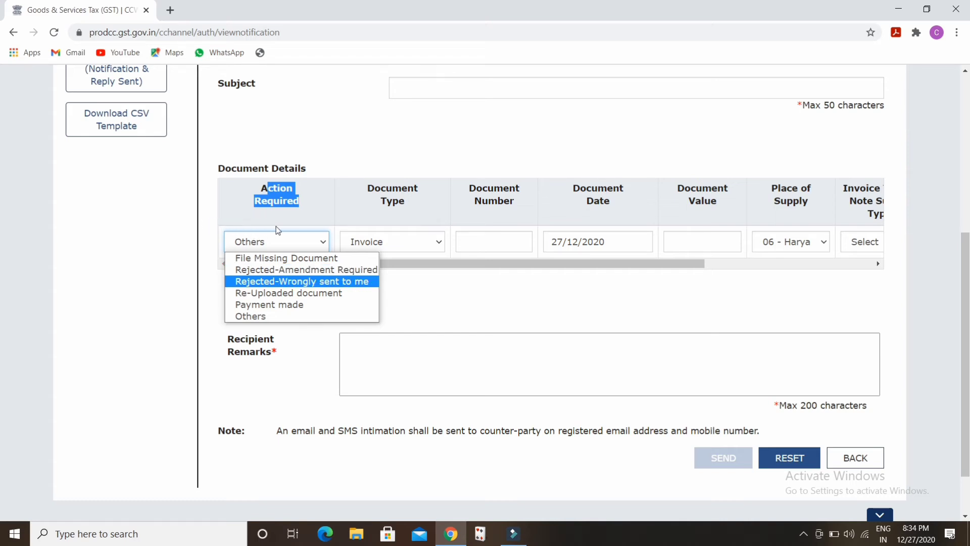
{"action": "key", "text": "Down"}
{"action": "key", "text": "Down"}
{"action": "key", "text": "Down"}
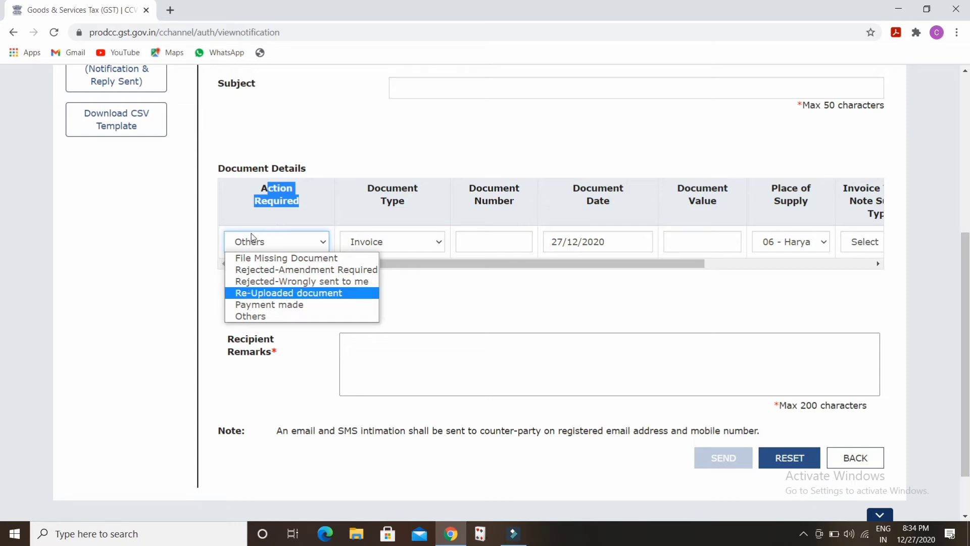
{"action": "key", "text": "Up"}
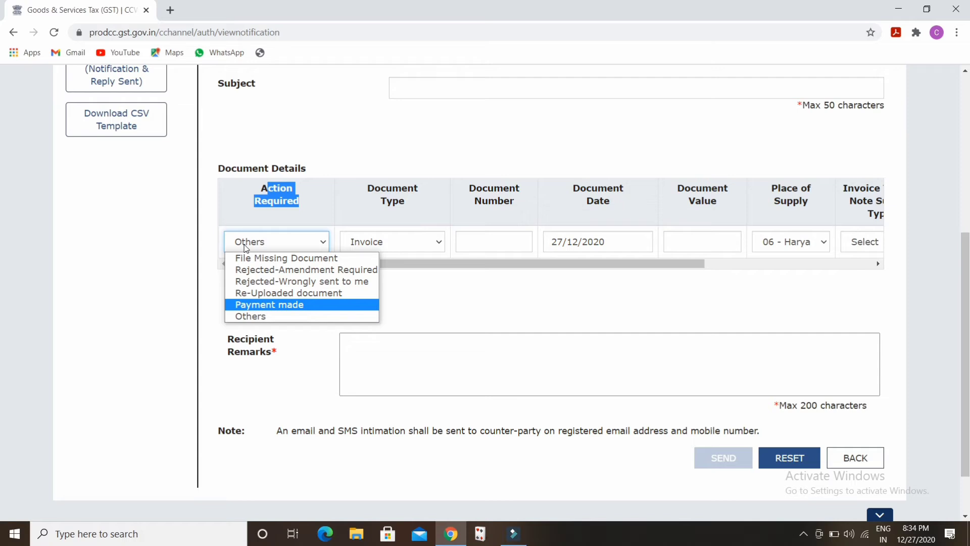
{"action": "key", "text": "Down"}
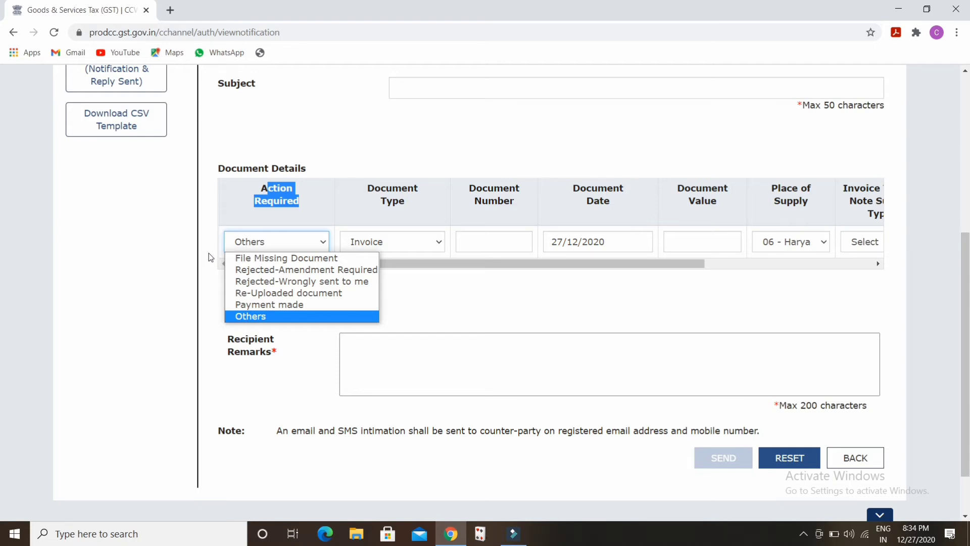
{"action": "key", "text": "Return"}
{"action": "left_click", "coordinate": [305, 182]}
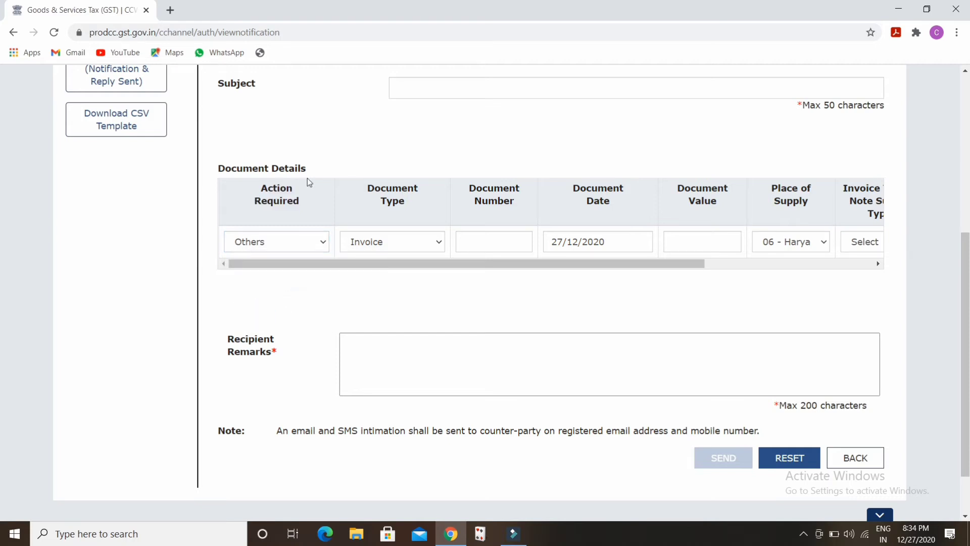
Step: Set the document type to Debit Note in the Document Details row
{"action": "left_click", "coordinate": [375, 241]}
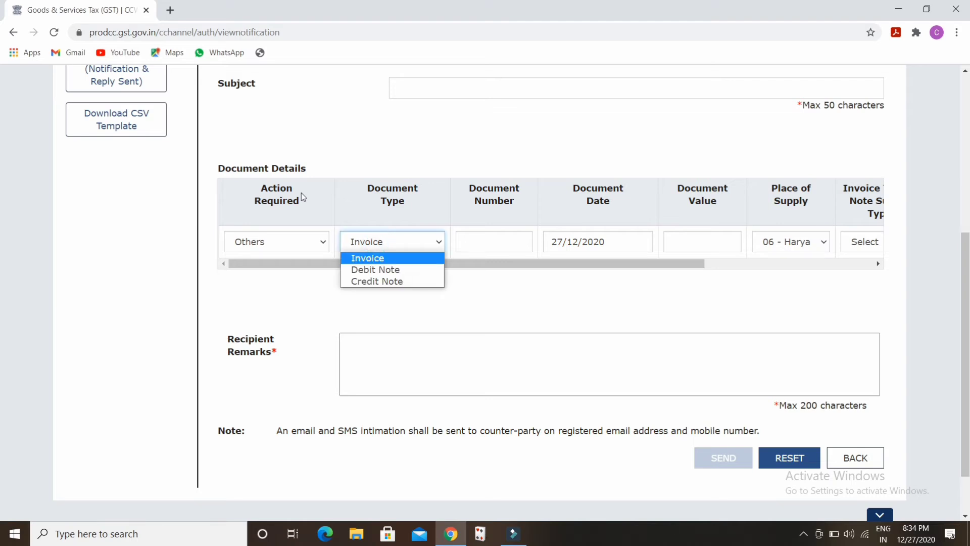
{"action": "key", "text": "Down"}
{"action": "key", "text": "Down"}
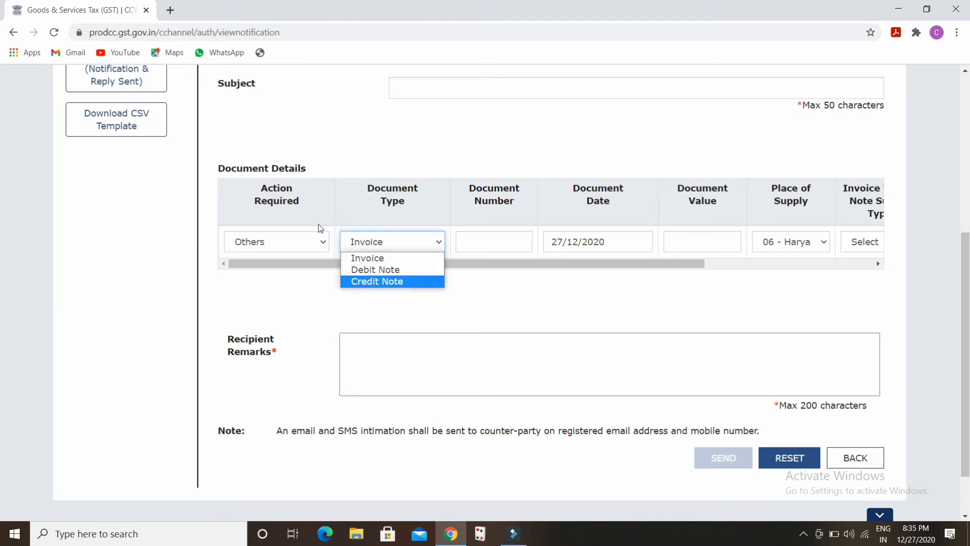
{"action": "key", "text": "Up"}
{"action": "key", "text": "Up"}
{"action": "key", "text": "Down"}
{"action": "key", "text": "Return"}
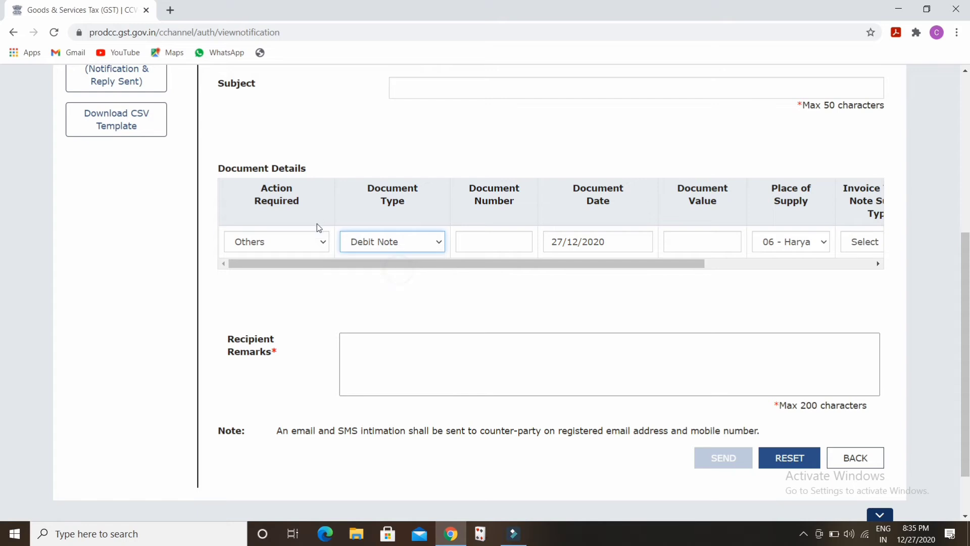
Step: Examine the remaining Document Details fields, from document number and date through note supply type, reverse charge and adding an item
{"action": "key", "text": "Tab"}
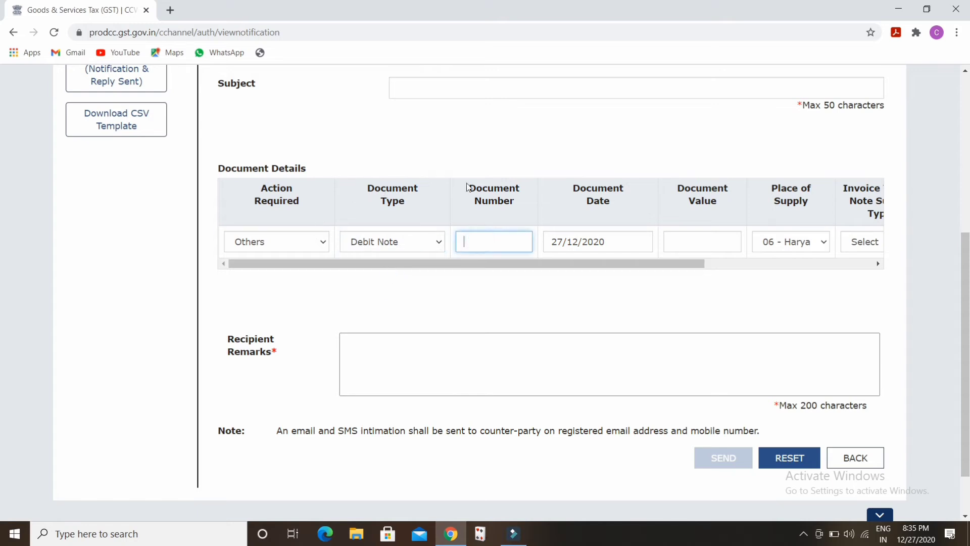
{"action": "key", "text": "Tab"}
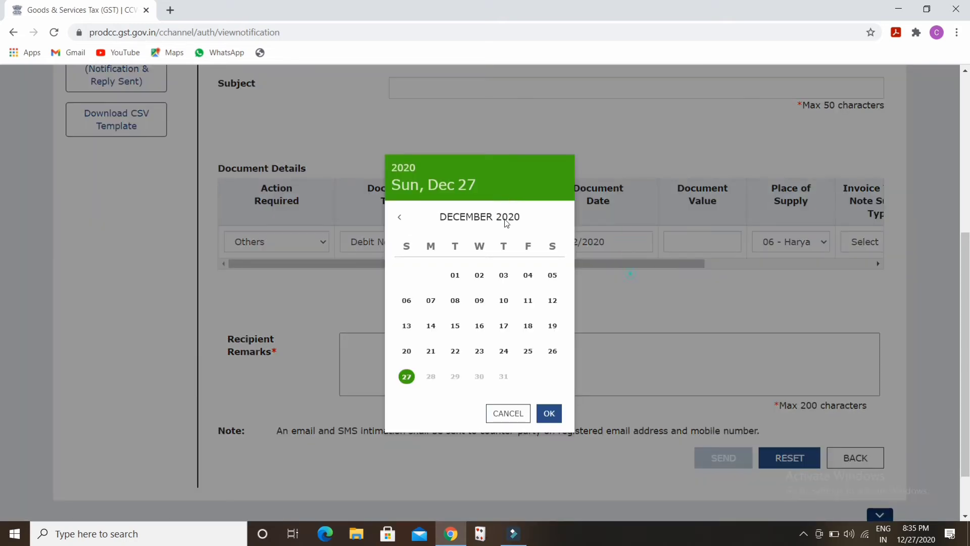
{"action": "key", "text": "Return"}
{"action": "scroll", "coordinate": [555, 213], "scroll_direction": "right", "scroll_amount": 5}
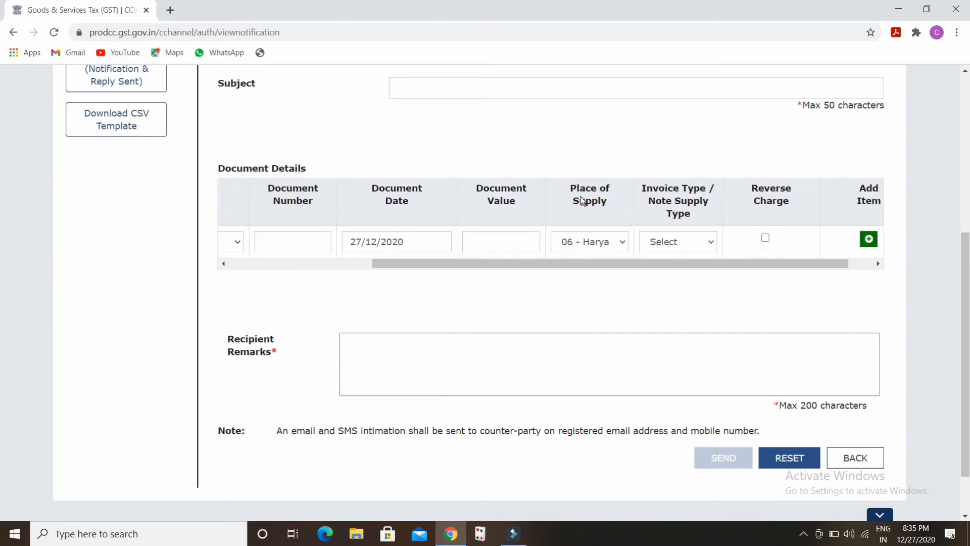
{"action": "left_click", "coordinate": [677, 242]}
{"action": "left_click", "coordinate": [749, 288]}
{"action": "left_click_drag", "start_coordinate": [782, 264], "coordinate": [826, 265]}
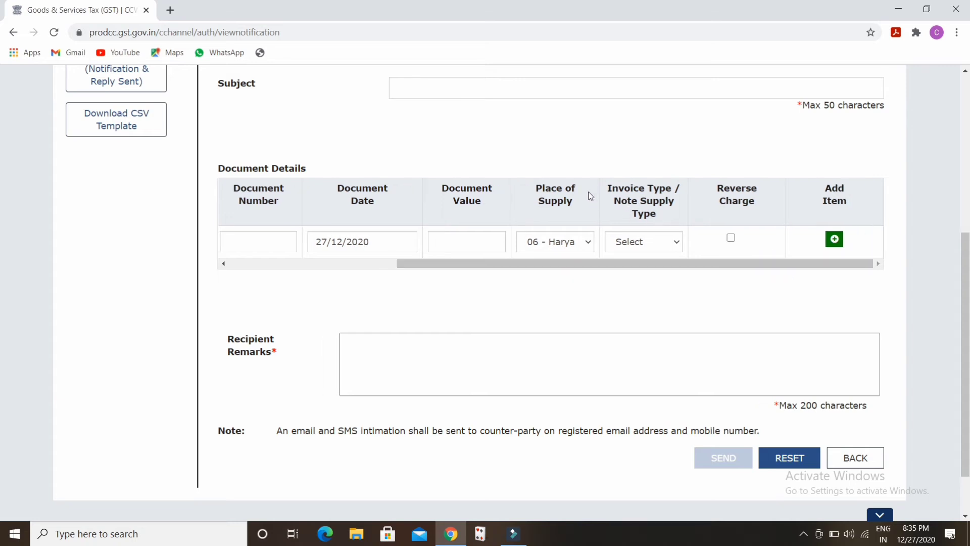
{"action": "left_click", "coordinate": [731, 238]}
{"action": "left_click", "coordinate": [730, 238]}
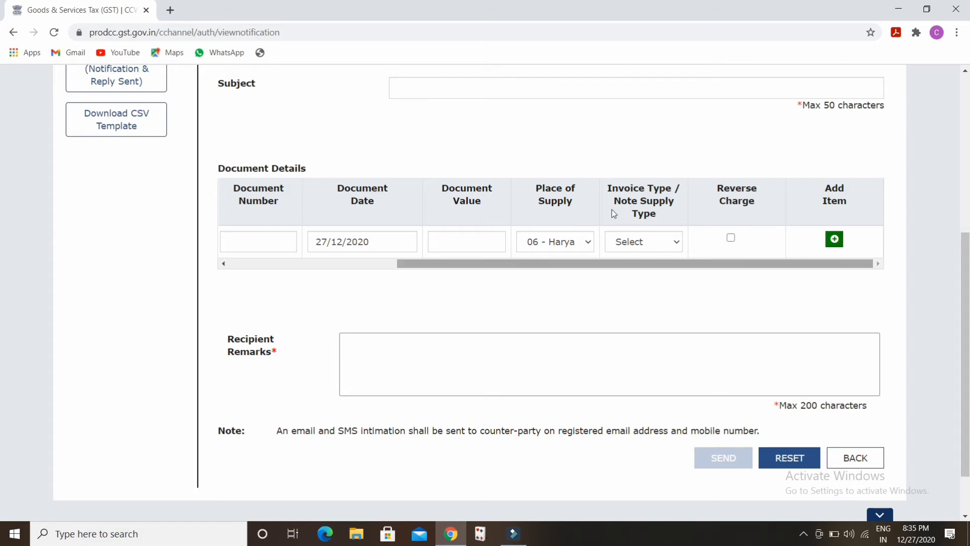
{"action": "left_click_drag", "start_coordinate": [764, 263], "coordinate": [749, 263]}
{"action": "left_click_drag", "start_coordinate": [565, 217], "coordinate": [407, 223]}
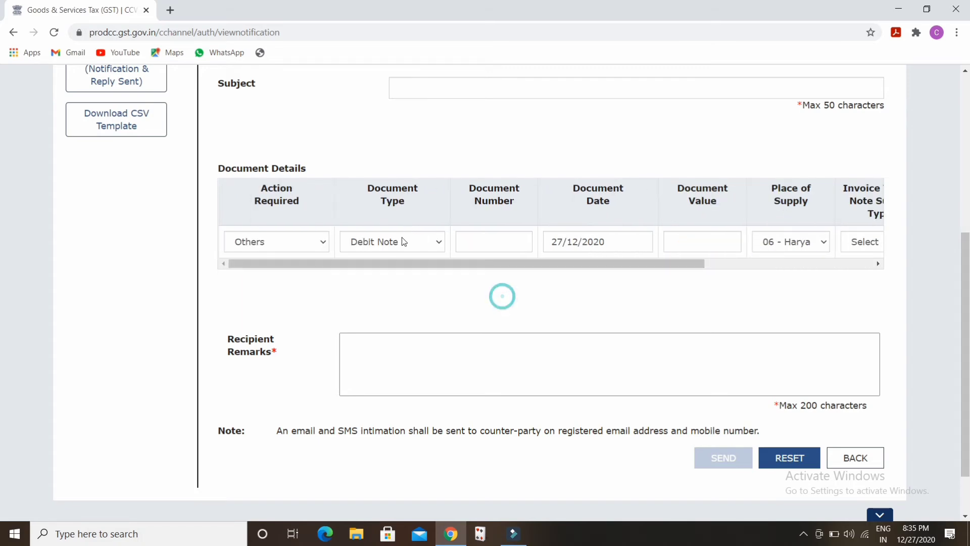
Step: Check the Recipient Remarks field and its character limit
{"action": "scroll", "coordinate": [402, 241], "scroll_direction": "down", "scroll_amount": 1}
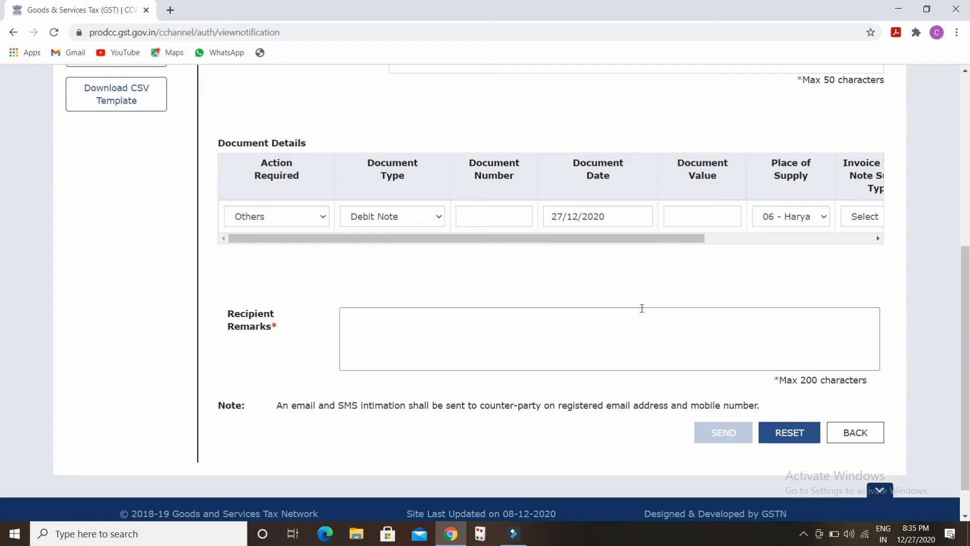
{"action": "left_click_drag", "start_coordinate": [786, 380], "coordinate": [840, 380]}
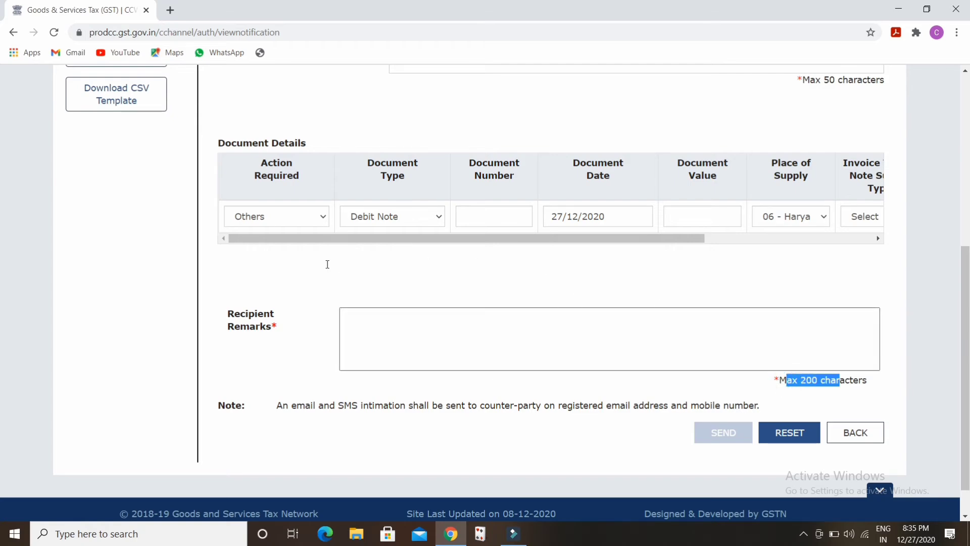
{"action": "left_click", "coordinate": [407, 330]}
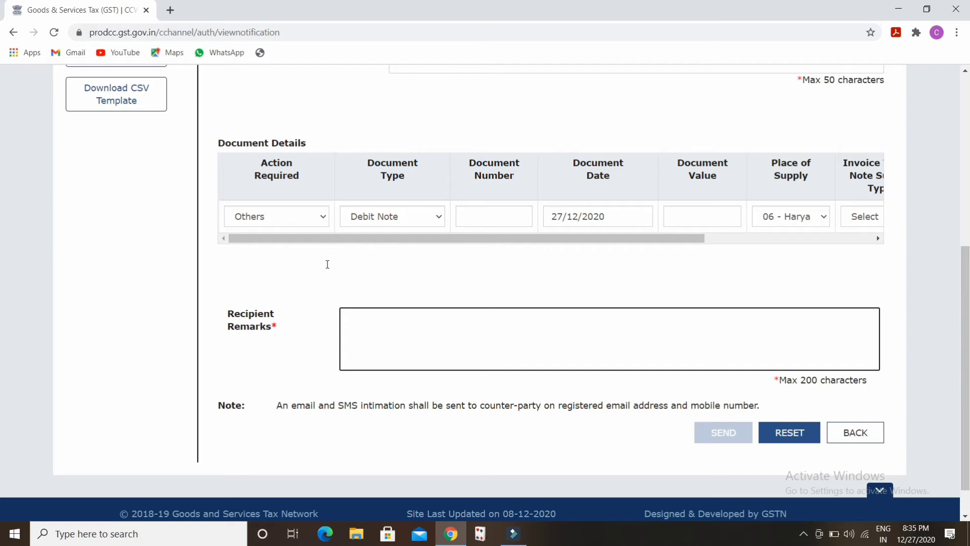
{"action": "left_click", "coordinate": [246, 278]}
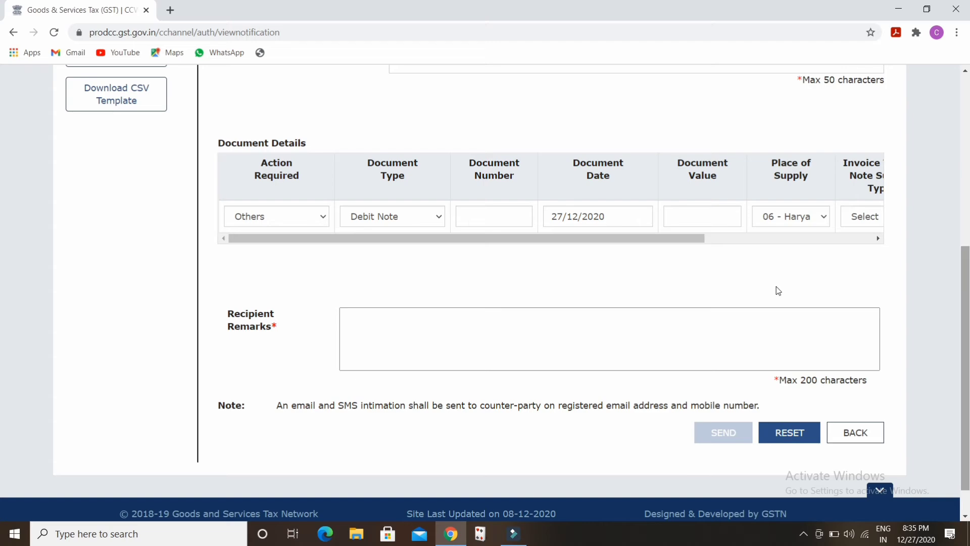
Step: Open the outbox of sent notifications and replies
{"action": "scroll", "coordinate": [775, 171], "scroll_direction": "up", "scroll_amount": 6}
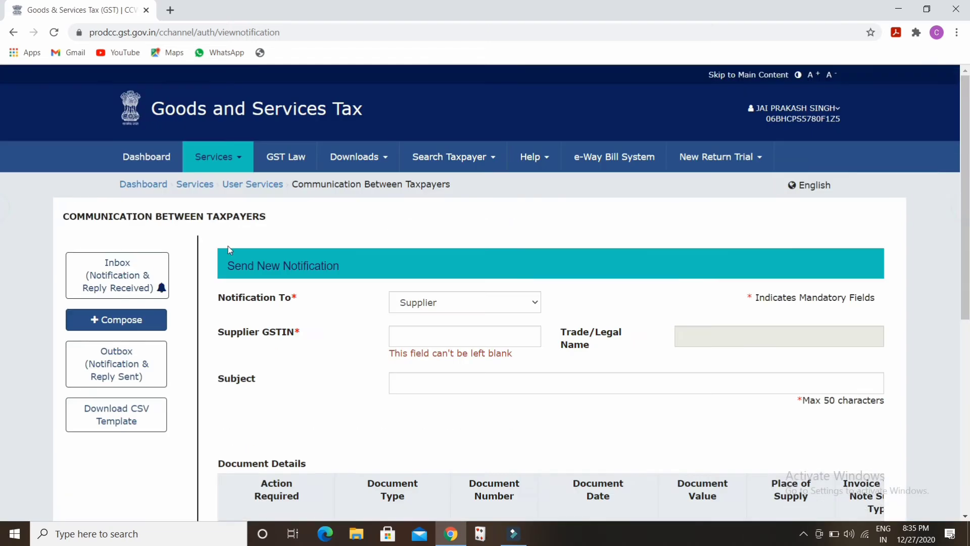
{"action": "left_click", "coordinate": [106, 356]}
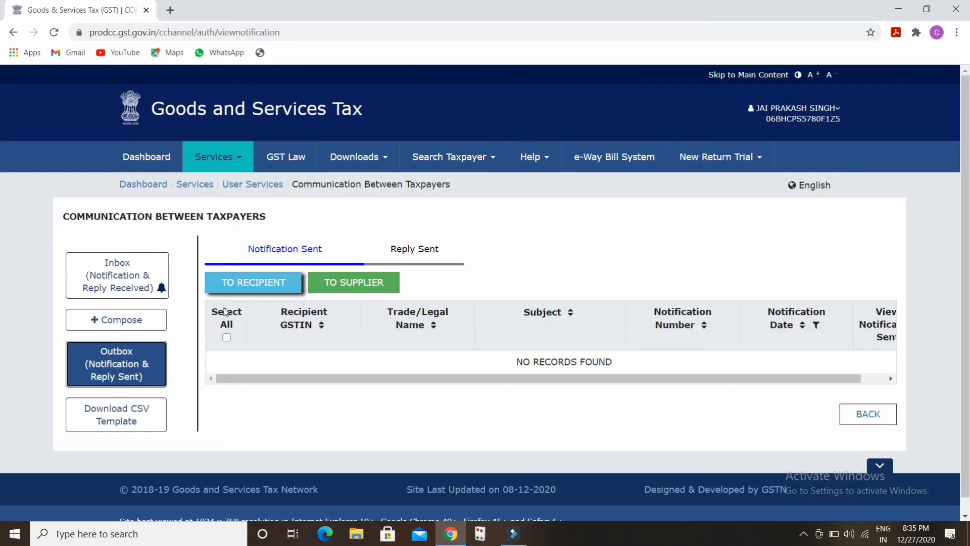
Step: Download the CSV notification template and open it in Excel, dismissing the Office activation wizard
{"action": "left_click_drag", "start_coordinate": [319, 249], "coordinate": [254, 248]}
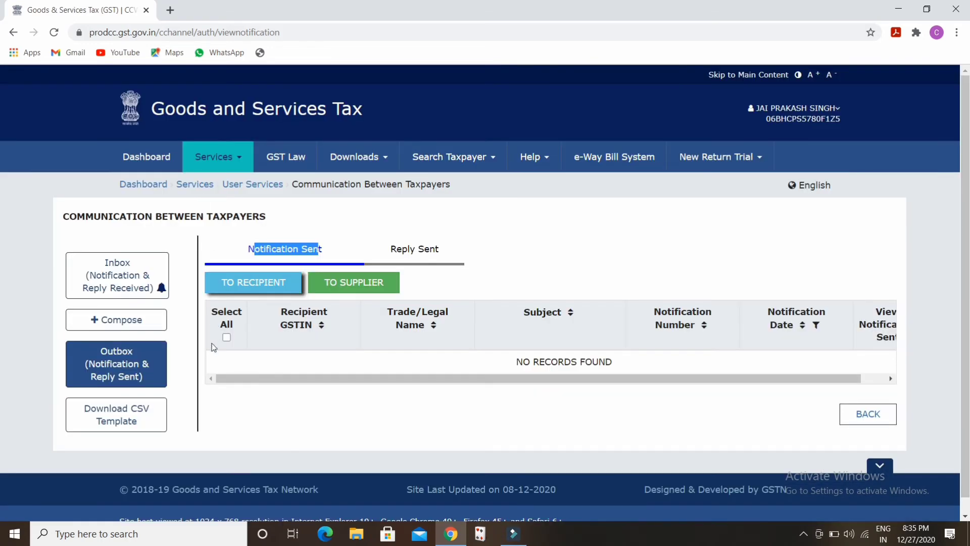
{"action": "left_click", "coordinate": [264, 428]}
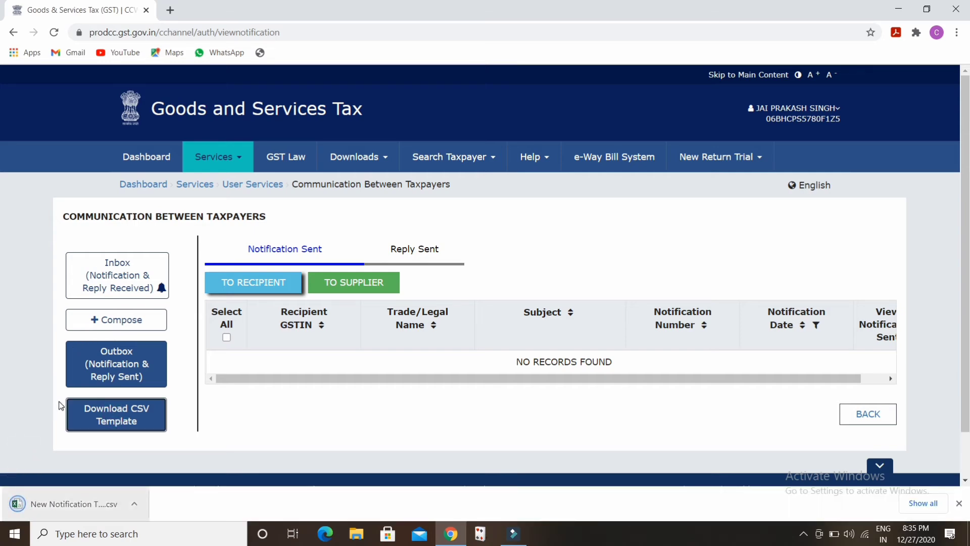
{"action": "left_click", "coordinate": [72, 508]}
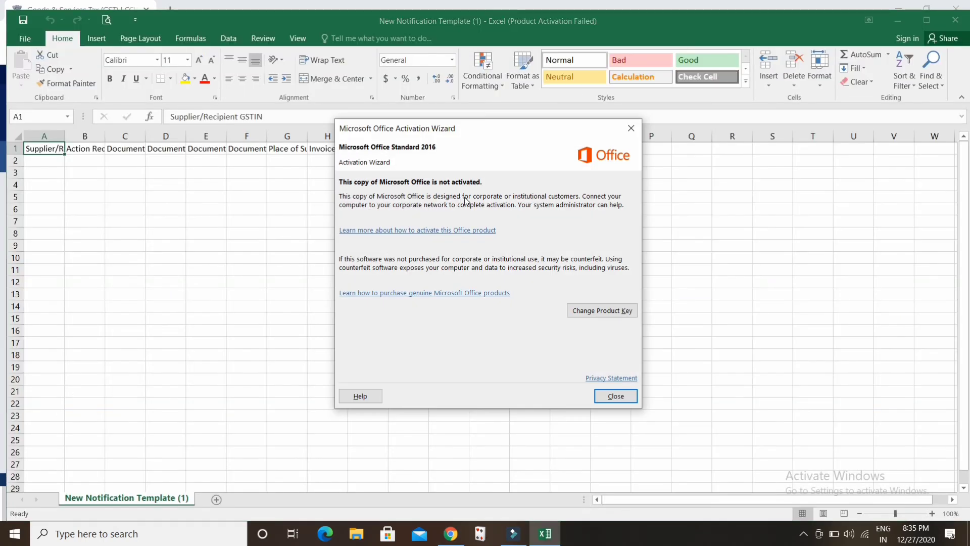
{"action": "left_click", "coordinate": [615, 395]}
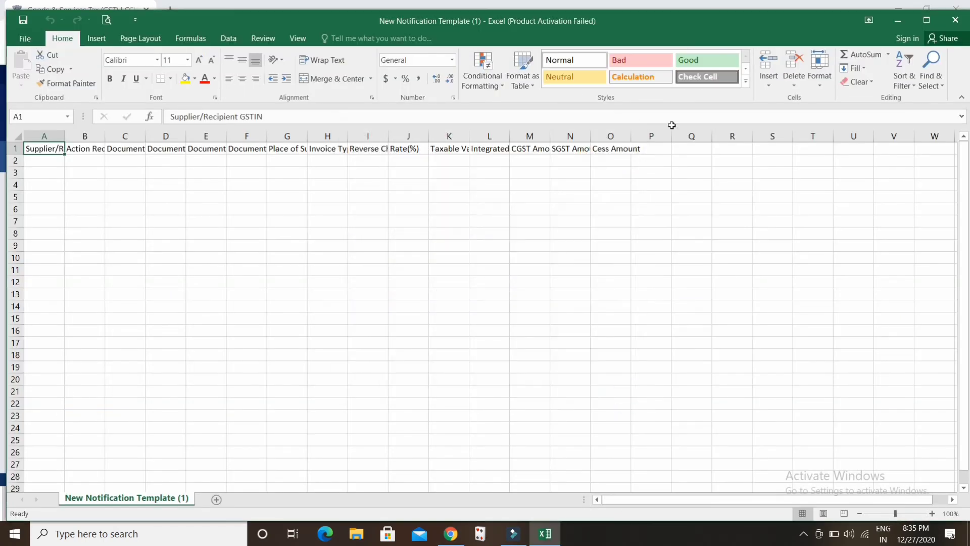
Step: Maximize the template's window and auto-fit all column widths so the full headers can be read
{"action": "double_click", "coordinate": [741, 16]}
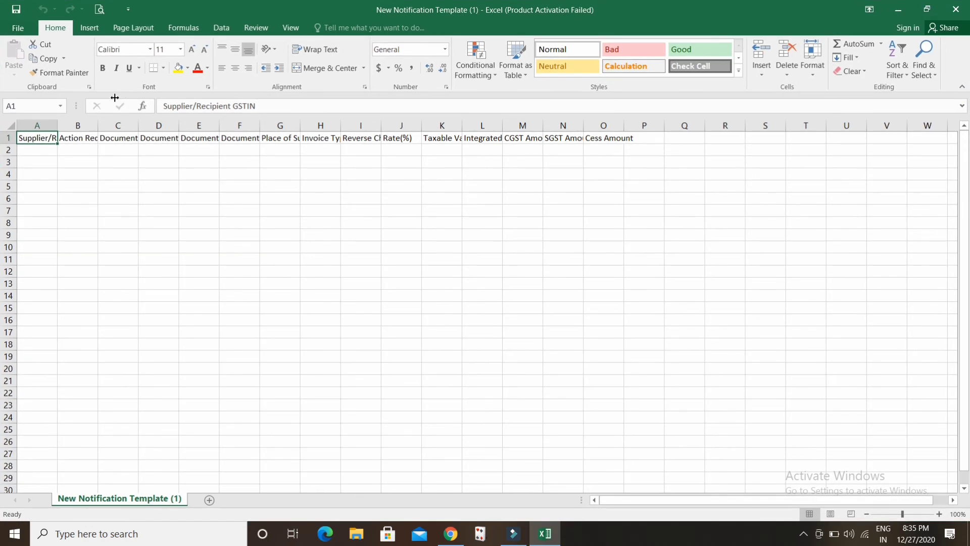
{"action": "left_click_drag", "start_coordinate": [45, 120], "coordinate": [603, 105]}
{"action": "double_click", "coordinate": [584, 123]}
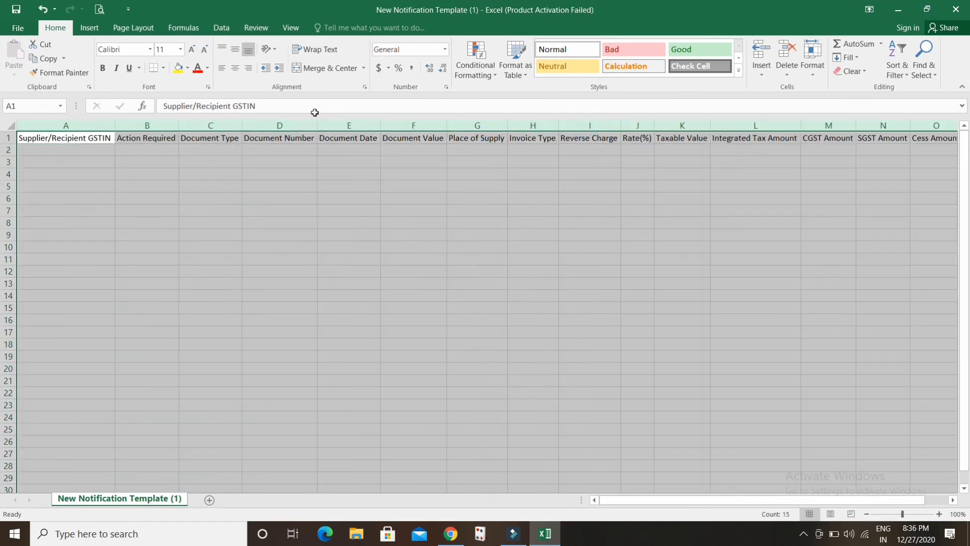
Step: Examine the template's header row from Supplier/Recipient GSTIN across to Integrated Tax Amount
{"action": "left_click", "coordinate": [388, 140]}
{"action": "key", "text": "Left"}
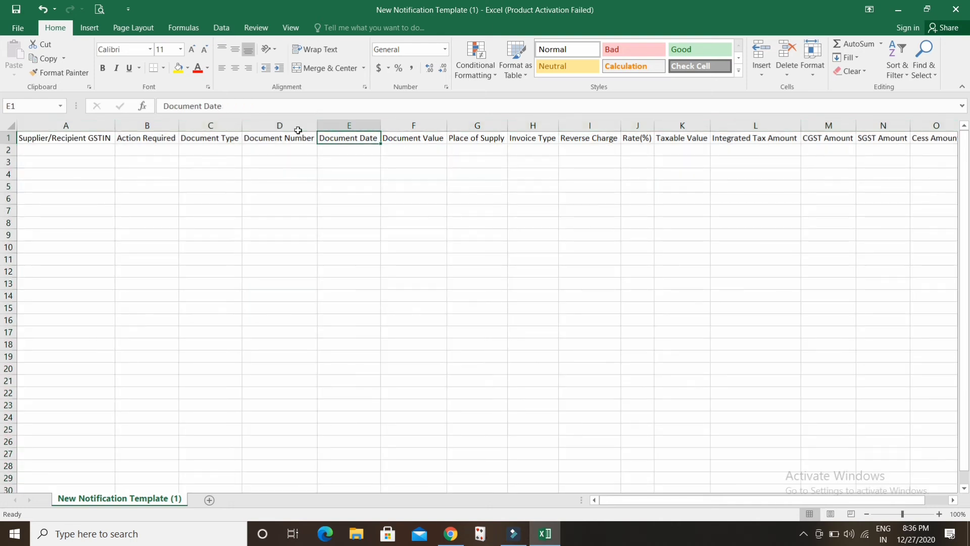
{"action": "key", "text": "Left"}
{"action": "key", "text": "Home"}
{"action": "key", "text": "Down"}
{"action": "key", "text": "Right"}
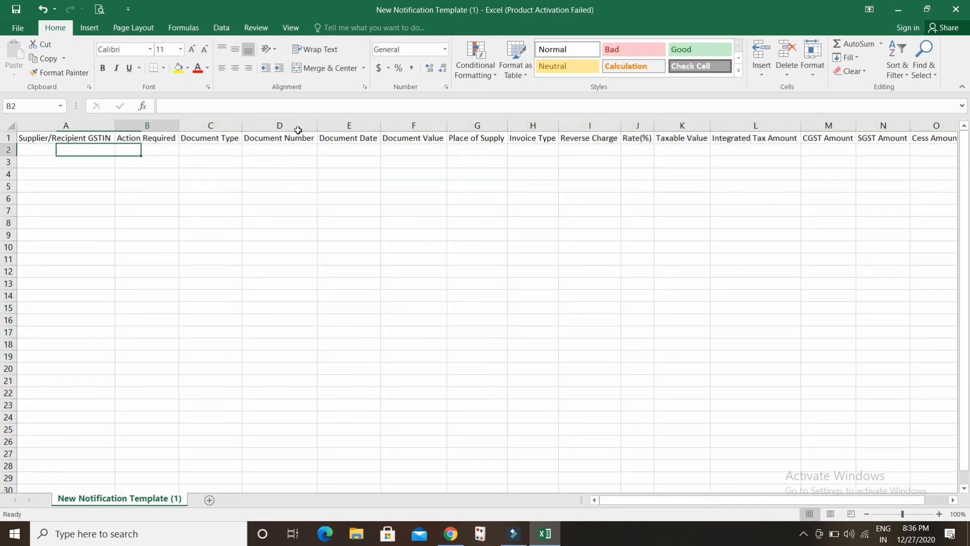
{"action": "key", "text": "Up"}
{"action": "key", "text": "Down"}
{"action": "key", "text": "Up"}
{"action": "key", "text": "Right"}
{"action": "key", "text": "Right"}
{"action": "key", "text": "Right"}
{"action": "key", "text": "Right"}
{"action": "key", "text": "Right"}
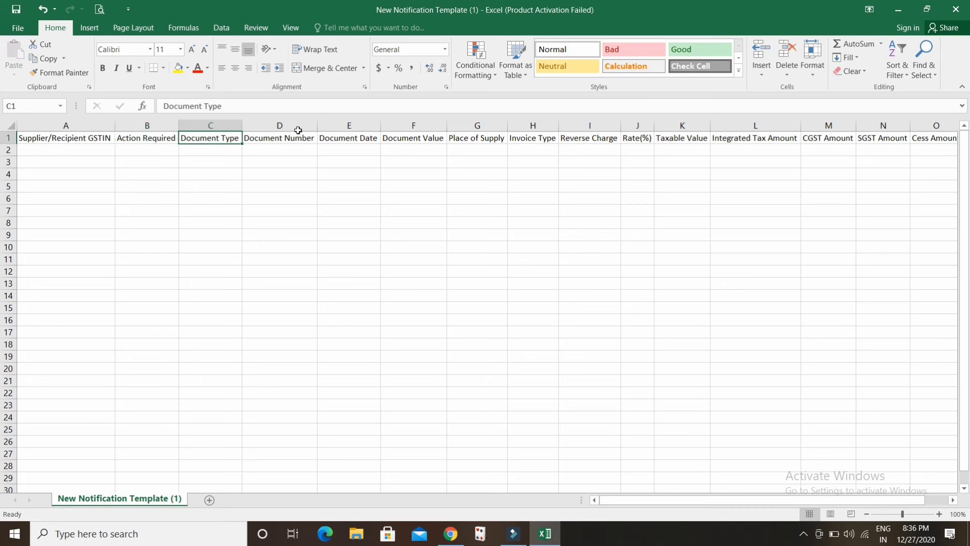
{"action": "key", "text": "Right"}
{"action": "key", "text": "Right"}
{"action": "key", "text": "Right"}
{"action": "key", "text": "Right"}
{"action": "key", "text": "Right"}
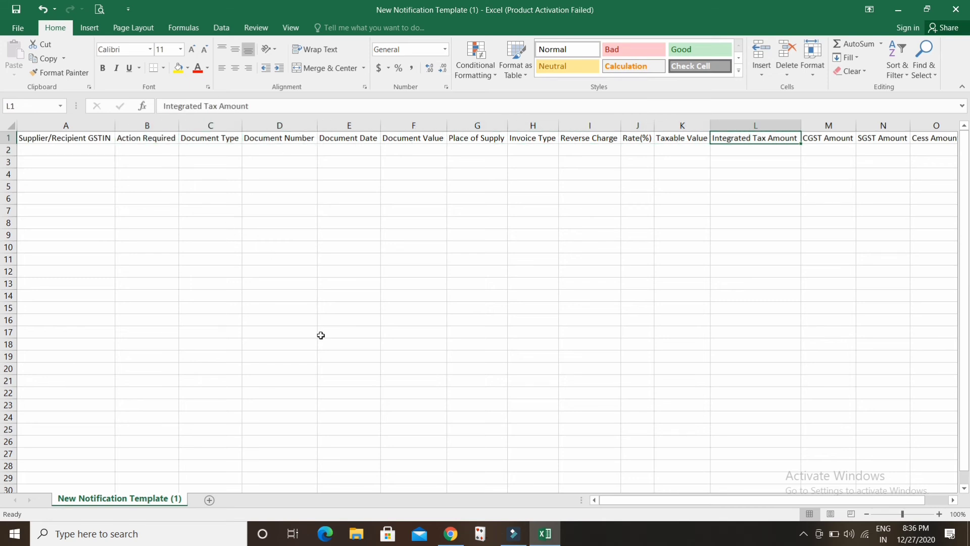
Step: Switch back to the GST portal in Chrome and open the form for composing a new notification
{"action": "left_click", "coordinate": [454, 496]}
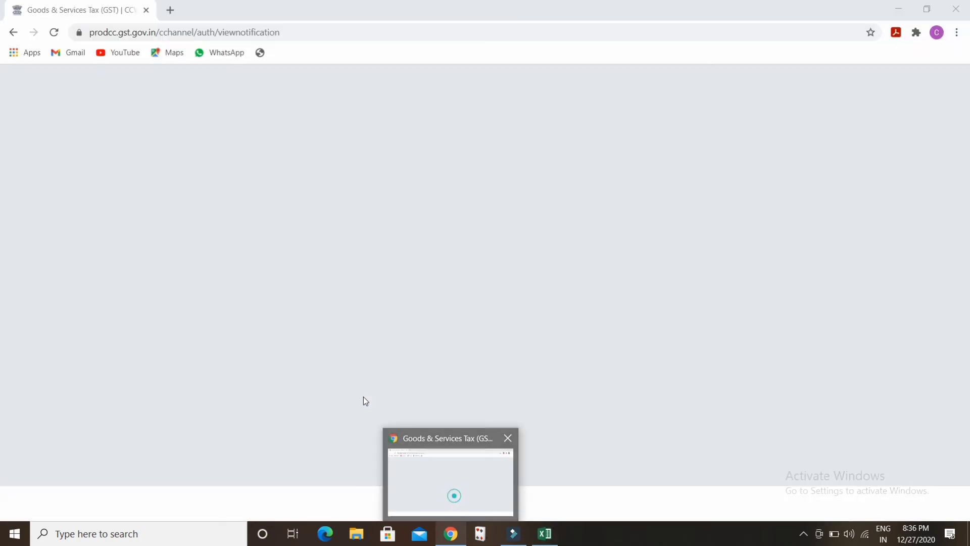
{"action": "left_click", "coordinate": [601, 212]}
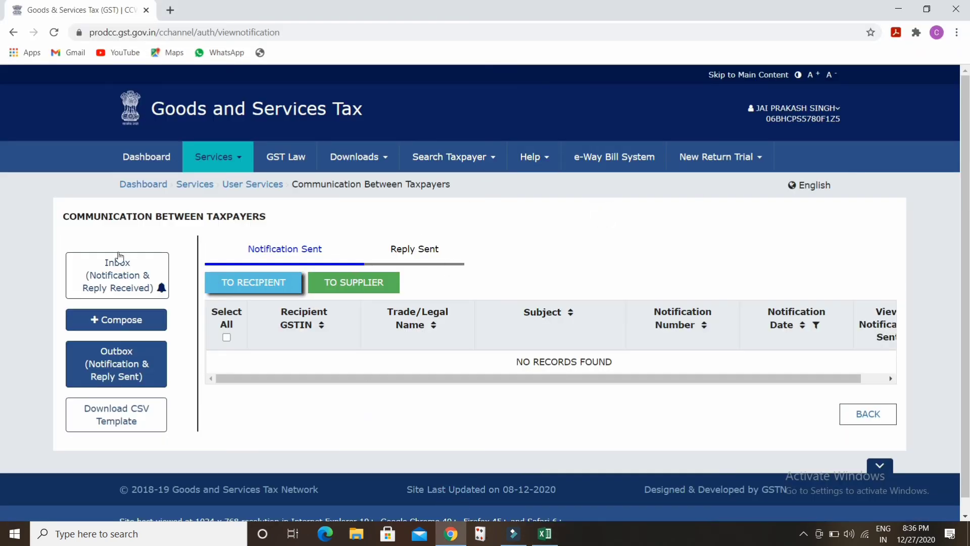
{"action": "left_click", "coordinate": [117, 319]}
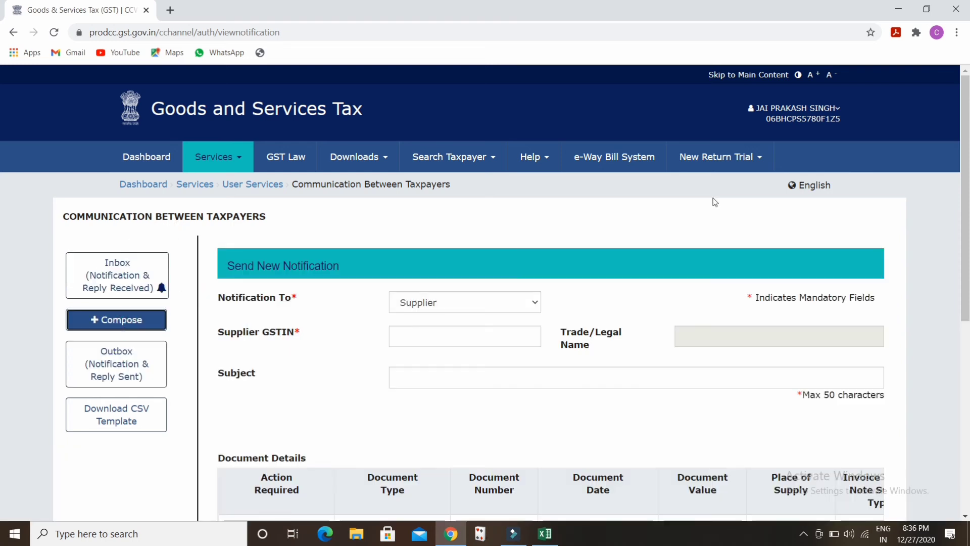
Step: Review the Send New Notification form from the page breadcrumb through Document Details to Recipient Remarks and the note on email and SMS intimation
{"action": "scroll", "coordinate": [774, 127], "scroll_direction": "down", "scroll_amount": 3}
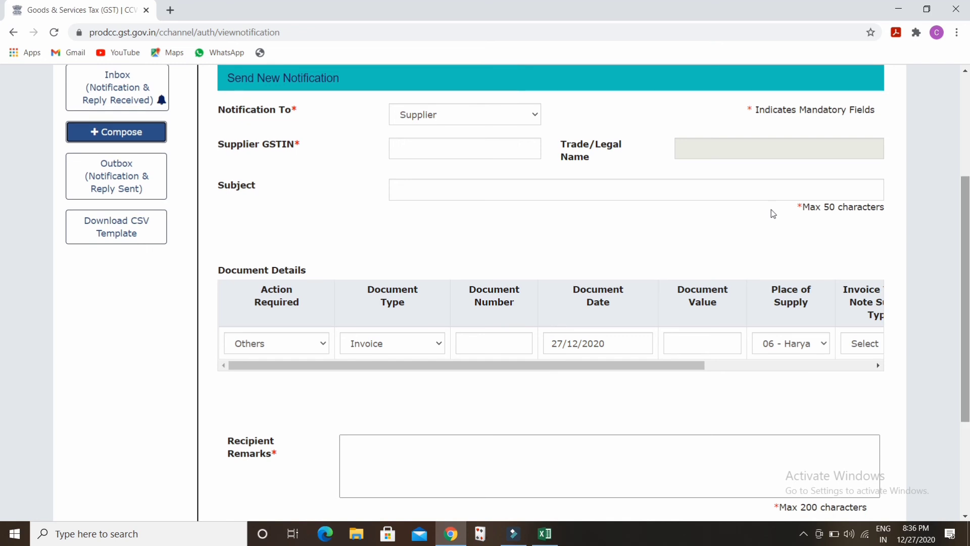
{"action": "scroll", "coordinate": [773, 202], "scroll_direction": "up", "scroll_amount": 3}
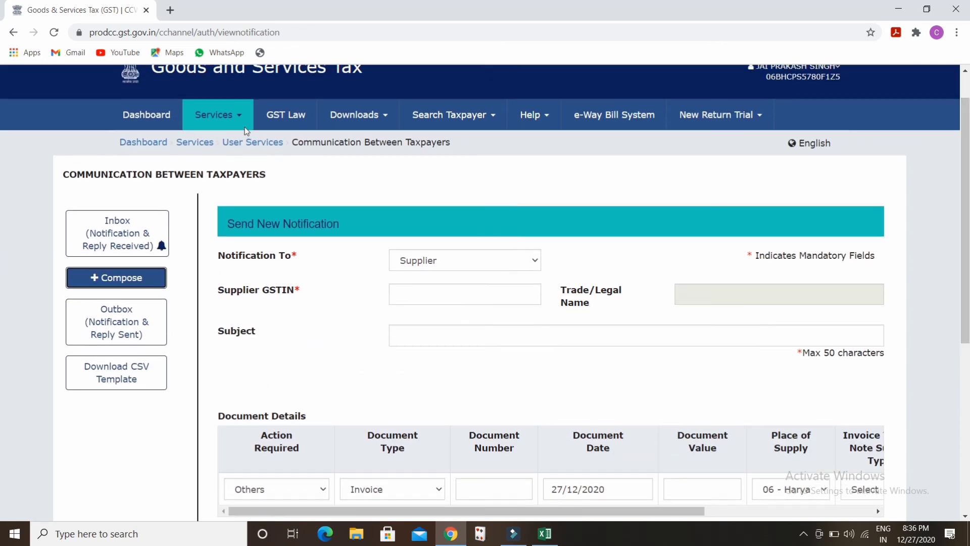
{"action": "left_click_drag", "start_coordinate": [292, 142], "coordinate": [370, 119]}
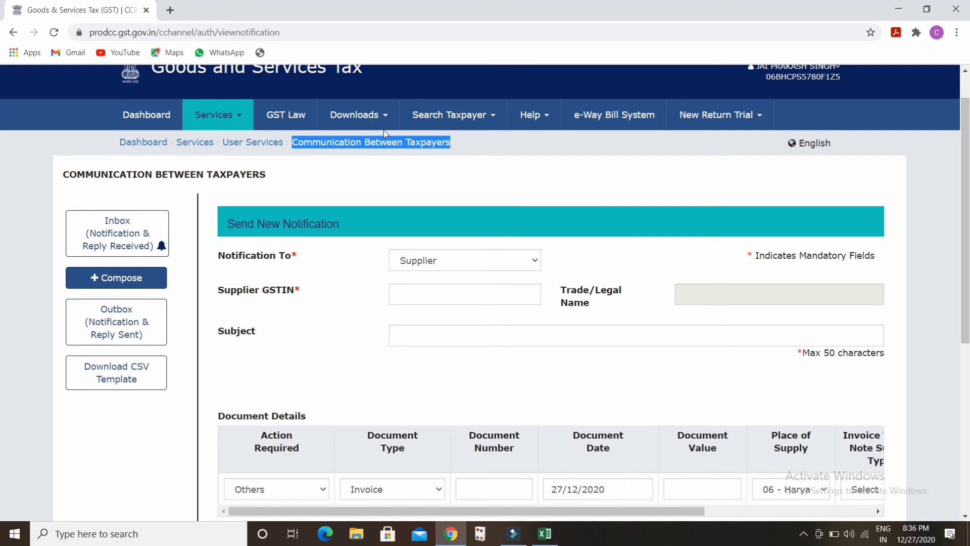
{"action": "left_click", "coordinate": [385, 132]}
{"action": "scroll", "coordinate": [774, 191], "scroll_direction": "down", "scroll_amount": 5}
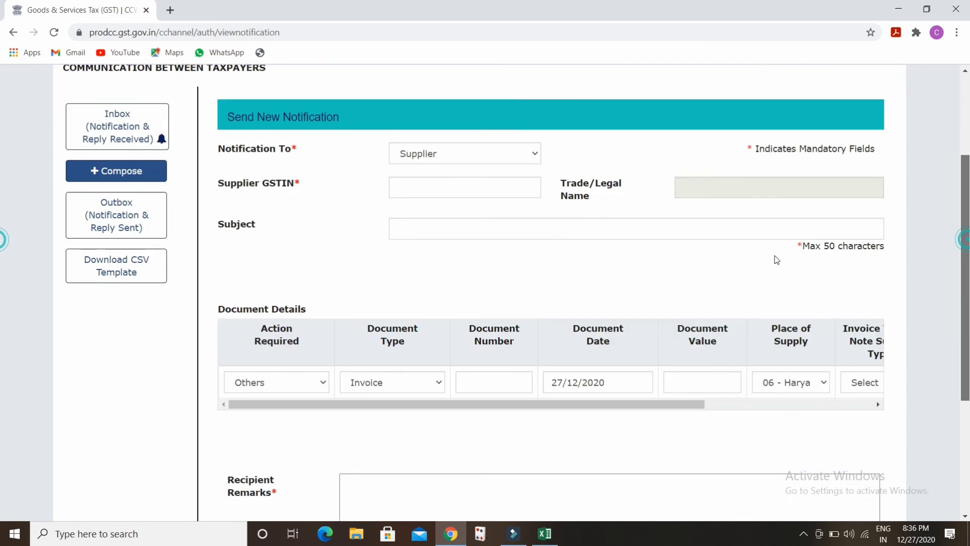
{"action": "scroll", "coordinate": [774, 252], "scroll_direction": "up", "scroll_amount": 5}
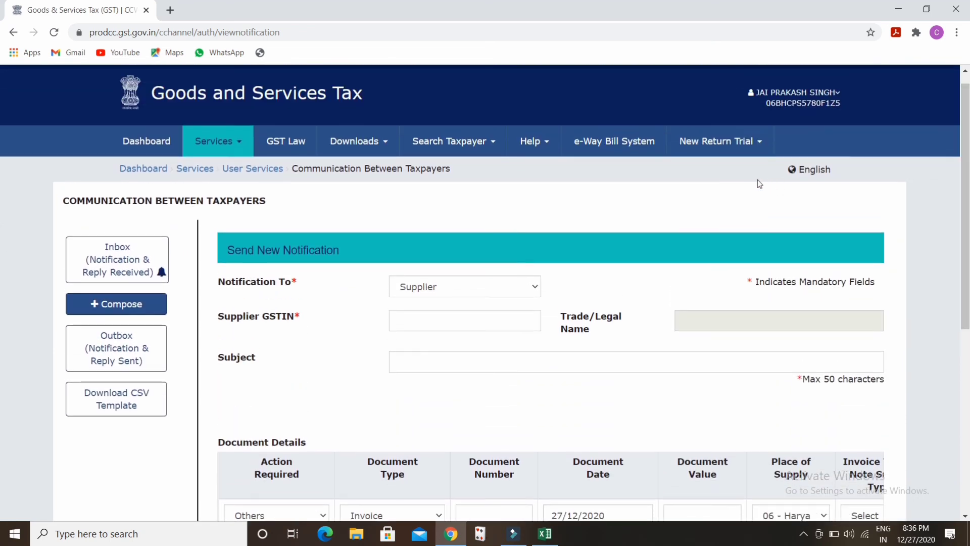
{"action": "scroll", "coordinate": [778, 335], "scroll_direction": "down", "scroll_amount": 6}
{"action": "scroll", "coordinate": [776, 253], "scroll_direction": "up", "scroll_amount": 6}
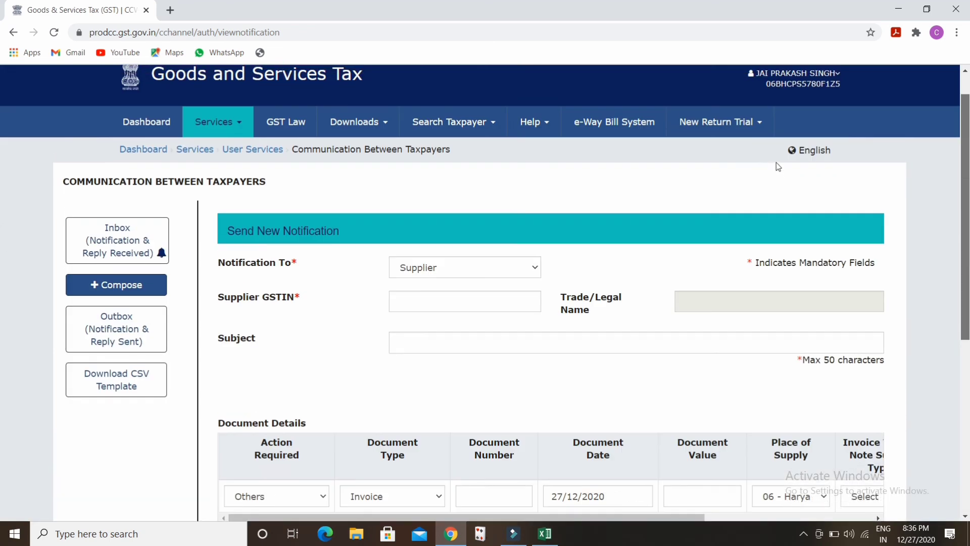
{"action": "scroll", "coordinate": [775, 228], "scroll_direction": "down", "scroll_amount": 6}
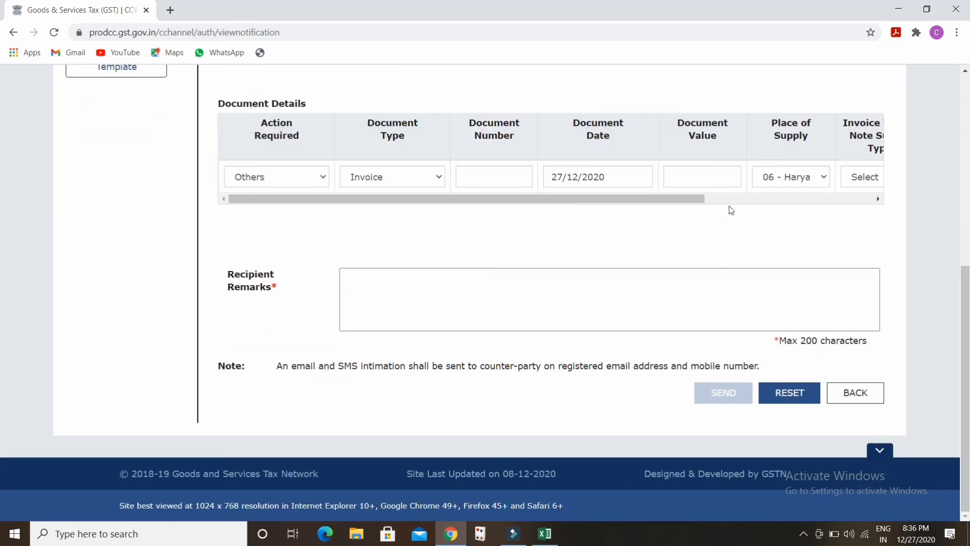